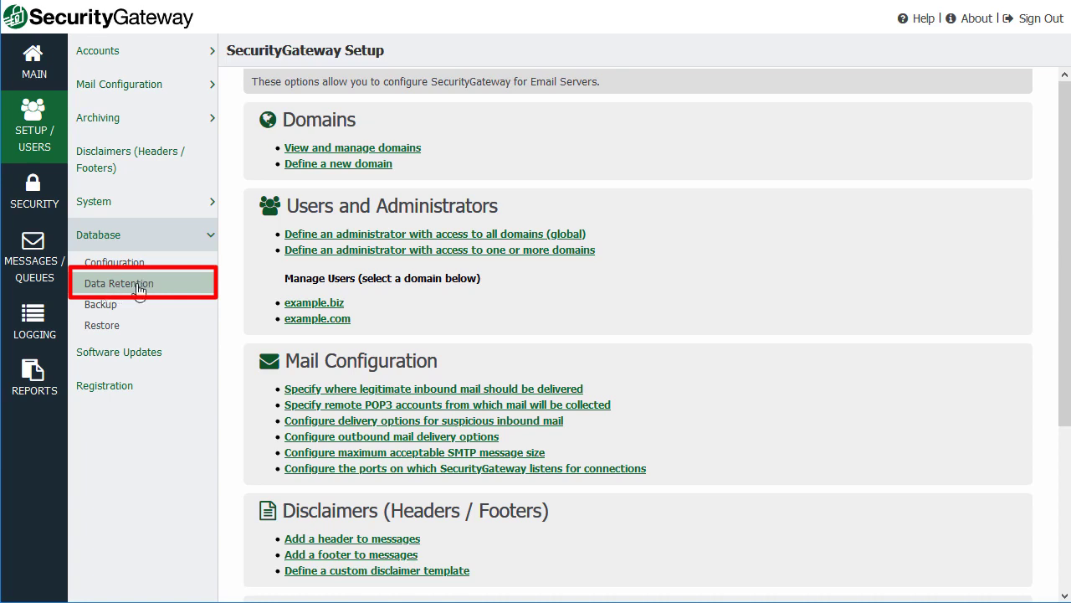
Open the database's Data Retention settings.
left_click(138, 289)
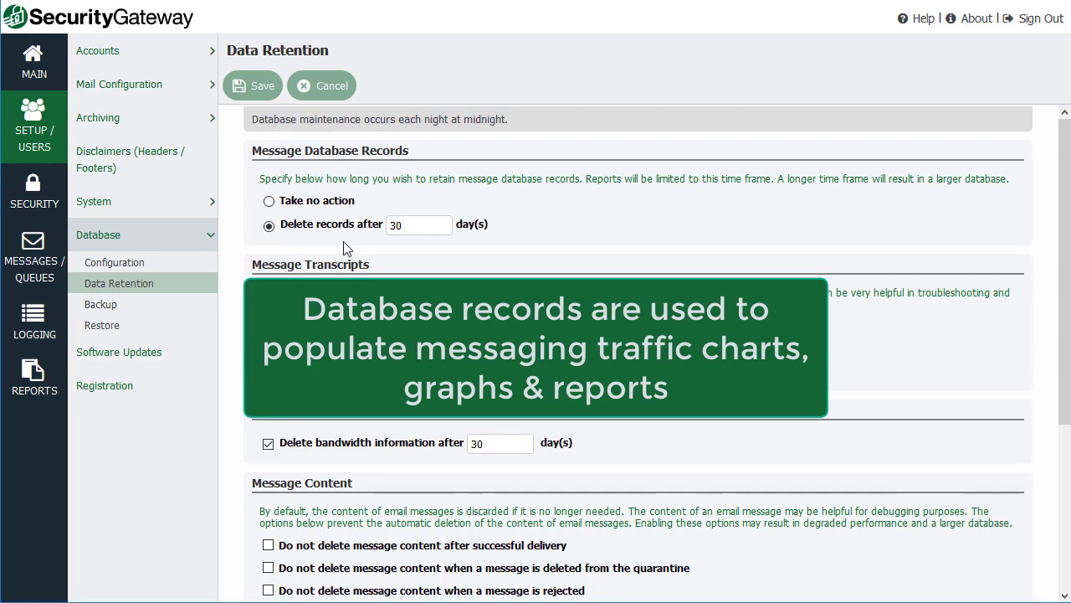
View the Top Senders and Messages Processed reports for outbound email.
left_click(34, 385)
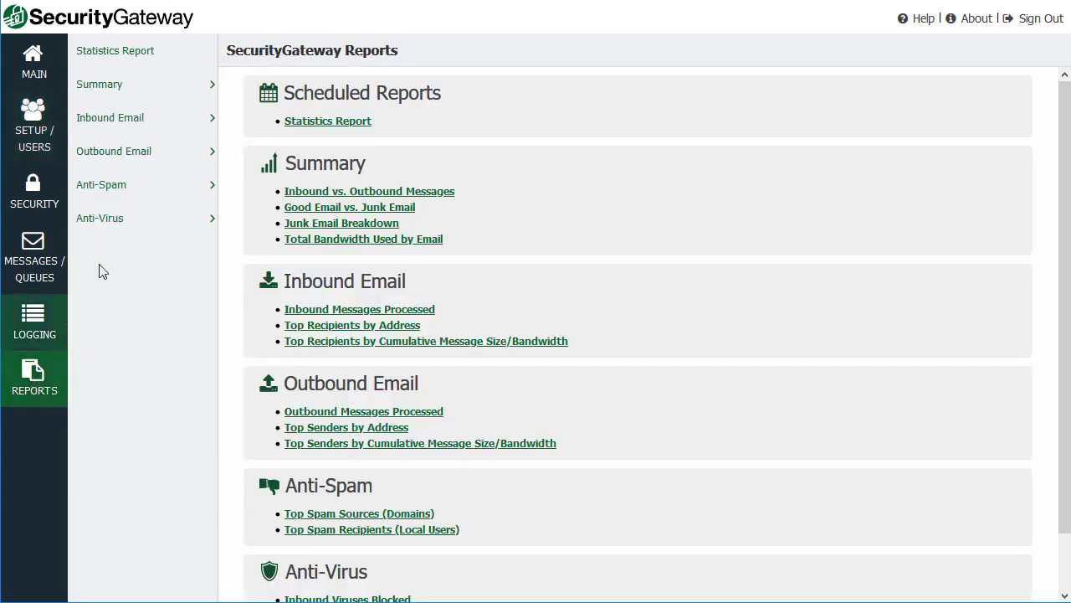
left_click(144, 156)
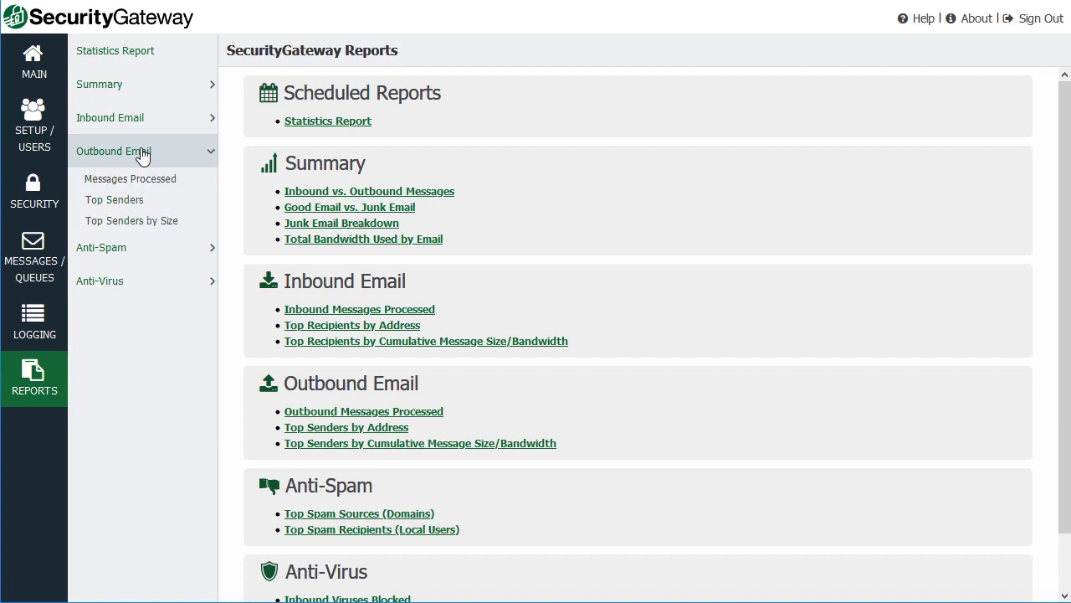
left_click(137, 203)
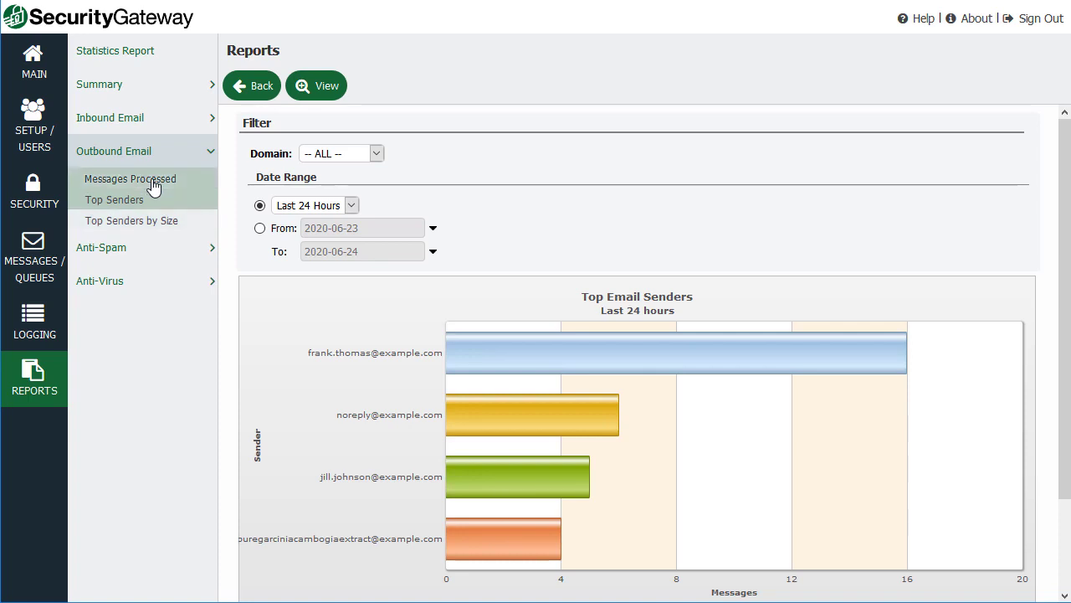
left_click(154, 184)
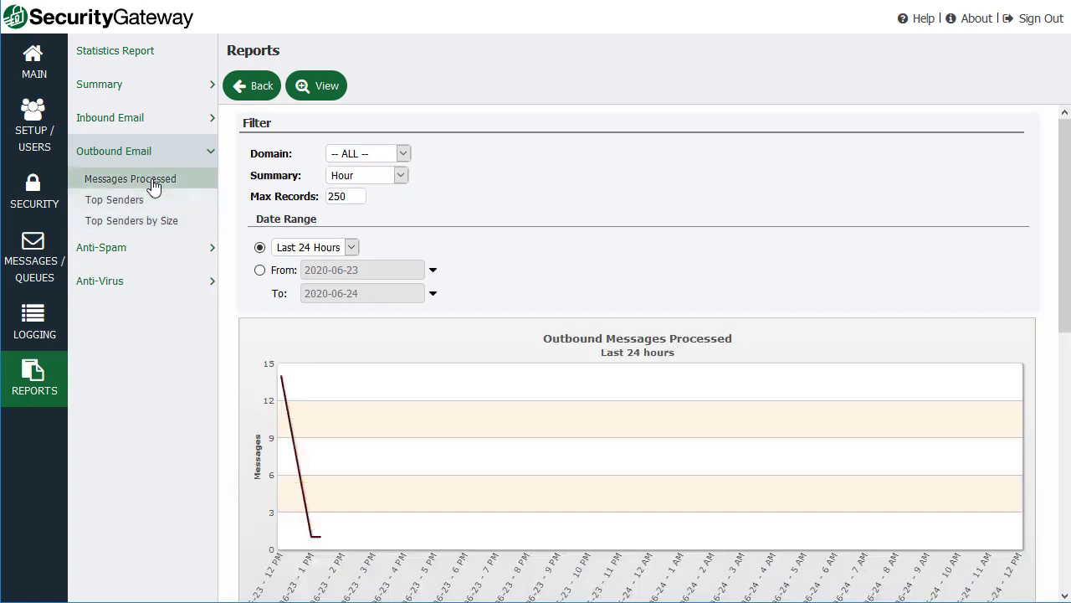
View the anti-spam reports for Top Recipients and Top Spam Sources.
left_click(149, 241)
left_click(150, 237)
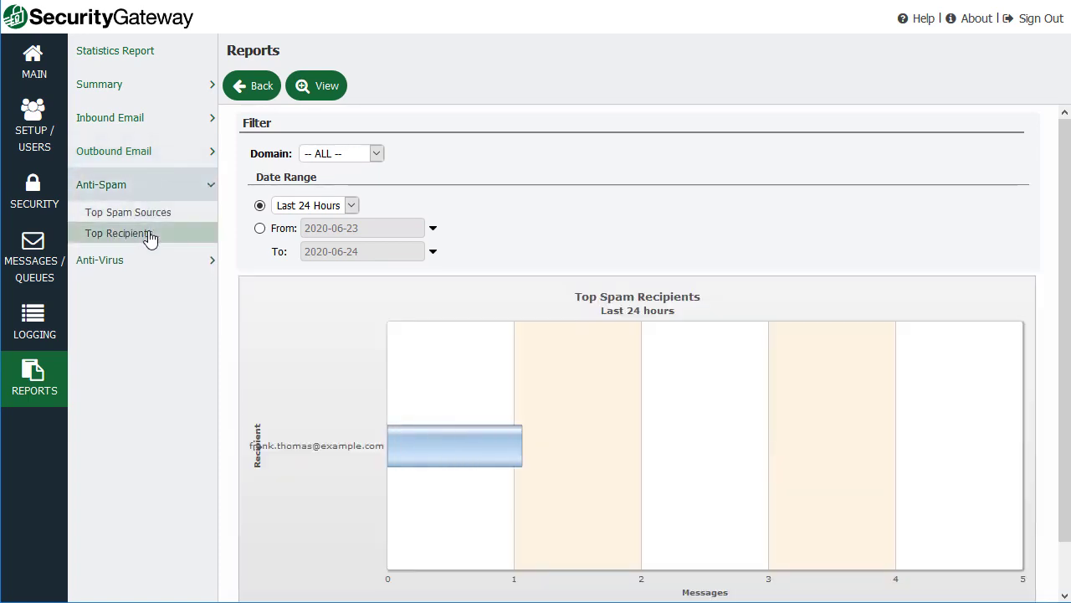
left_click(154, 215)
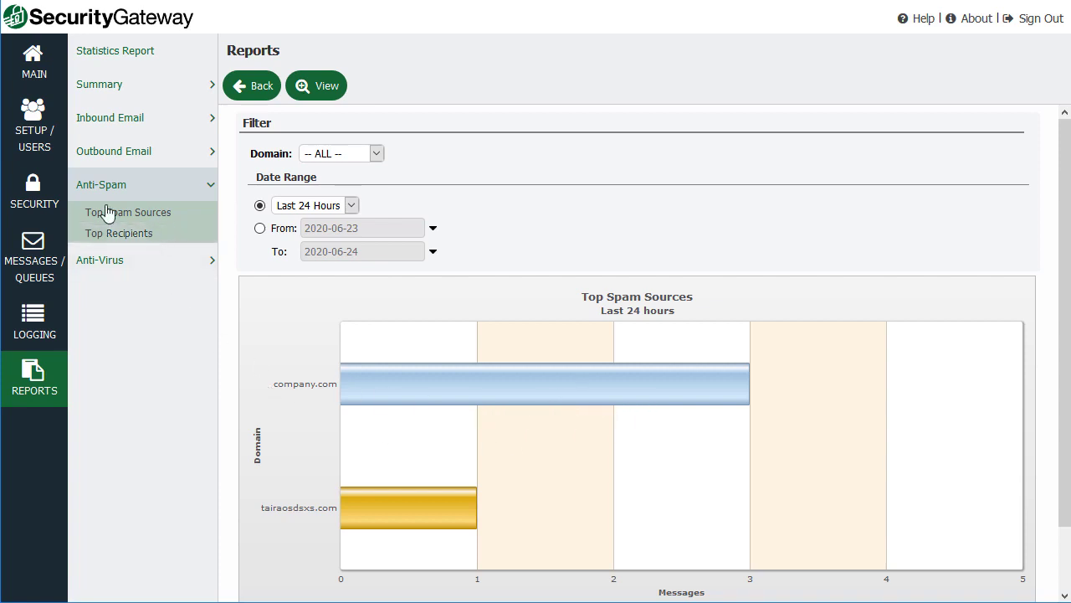
Return from the reports to the database's Data Retention settings.
left_click(29, 142)
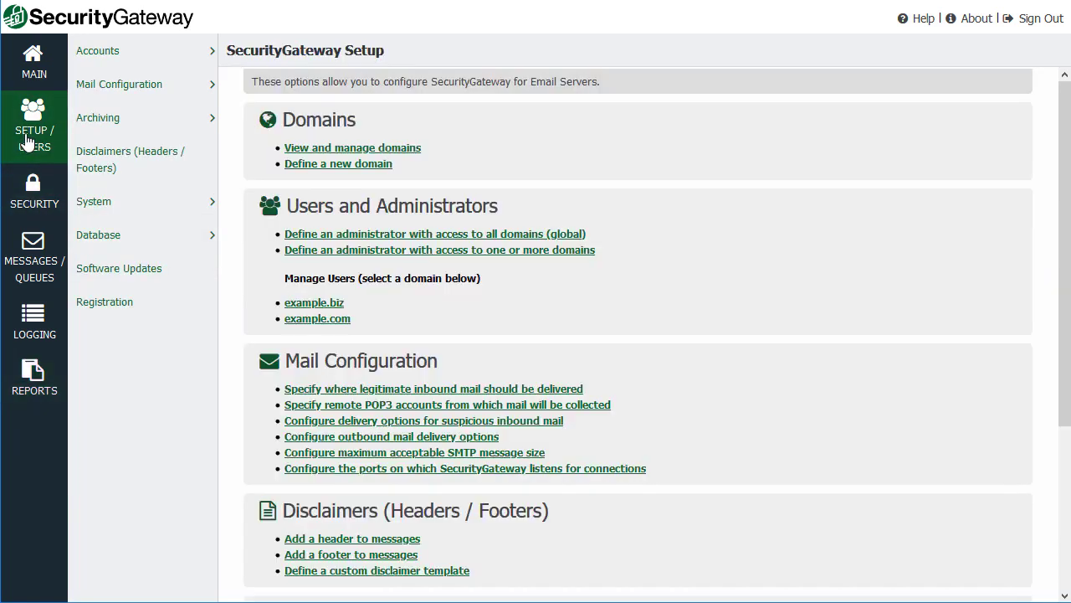
left_click(132, 239)
left_click(154, 287)
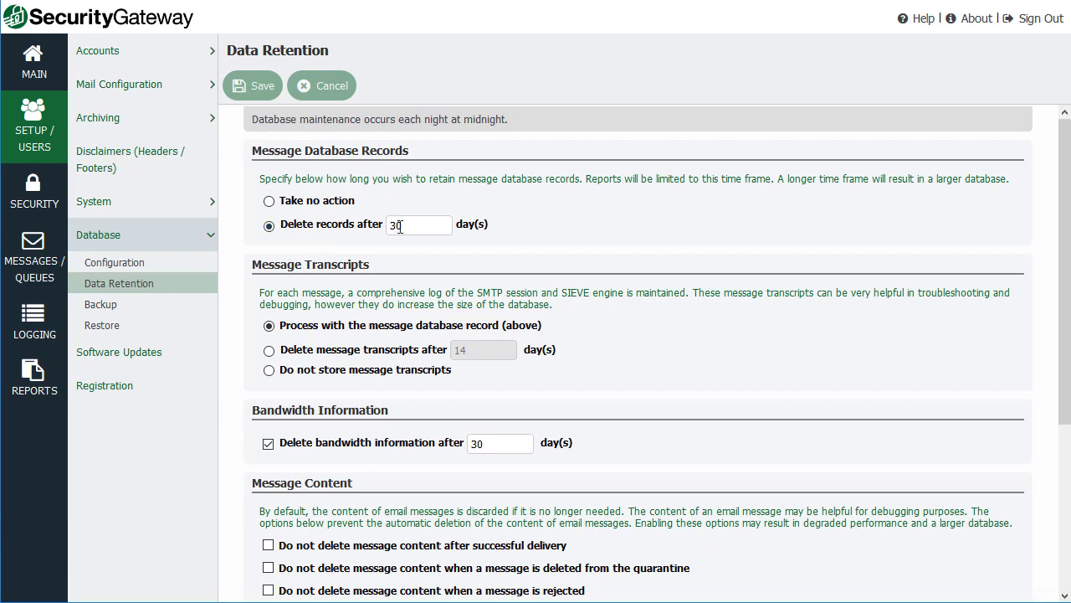
Try Take no action for the message database records and restore Delete records after 30 days.
left_click(447, 225)
double_click(393, 226)
left_click(428, 224)
left_click(271, 203)
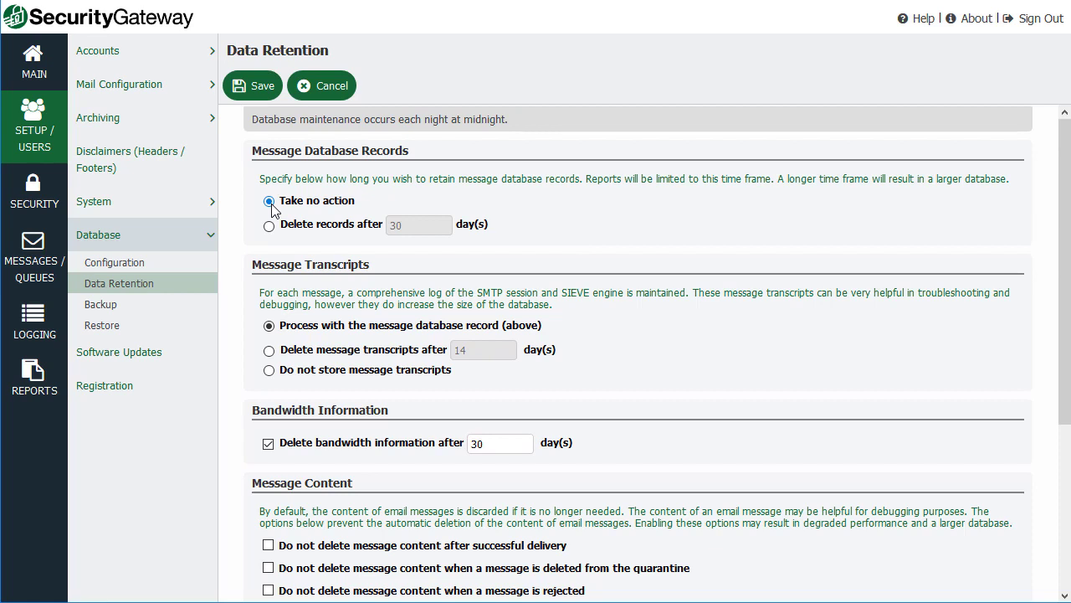
left_click(270, 226)
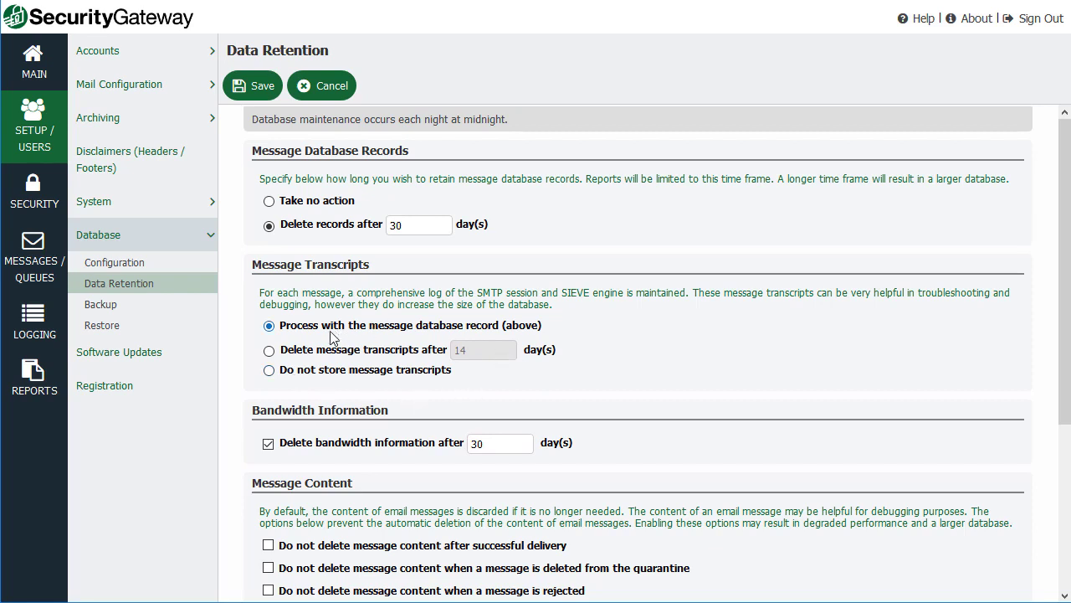
Try the other message transcript options, restore Process with the message database record, and save the retention settings.
left_click(269, 352)
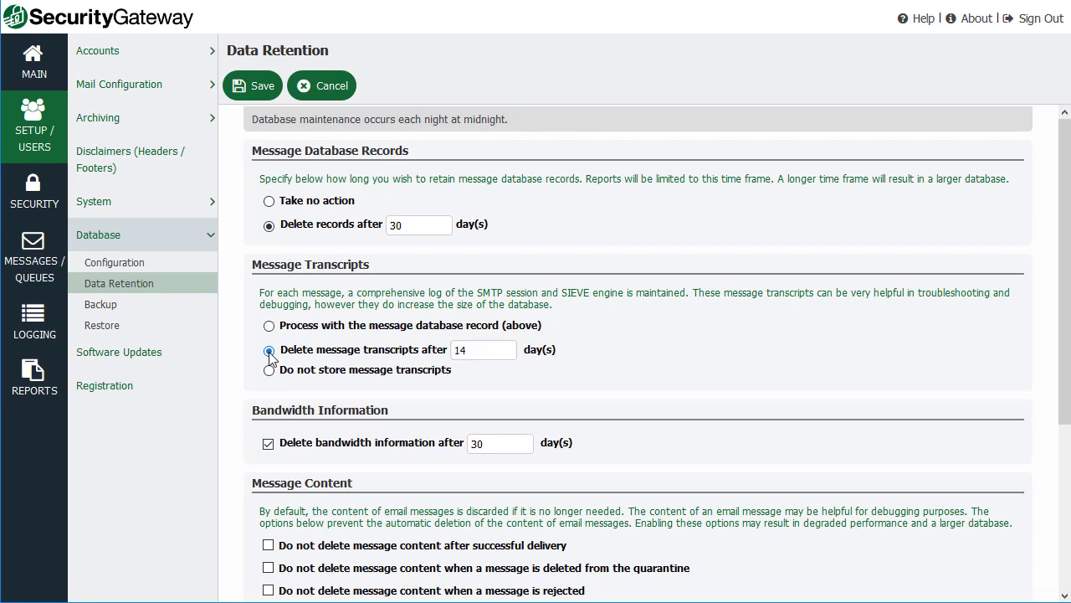
left_click(269, 371)
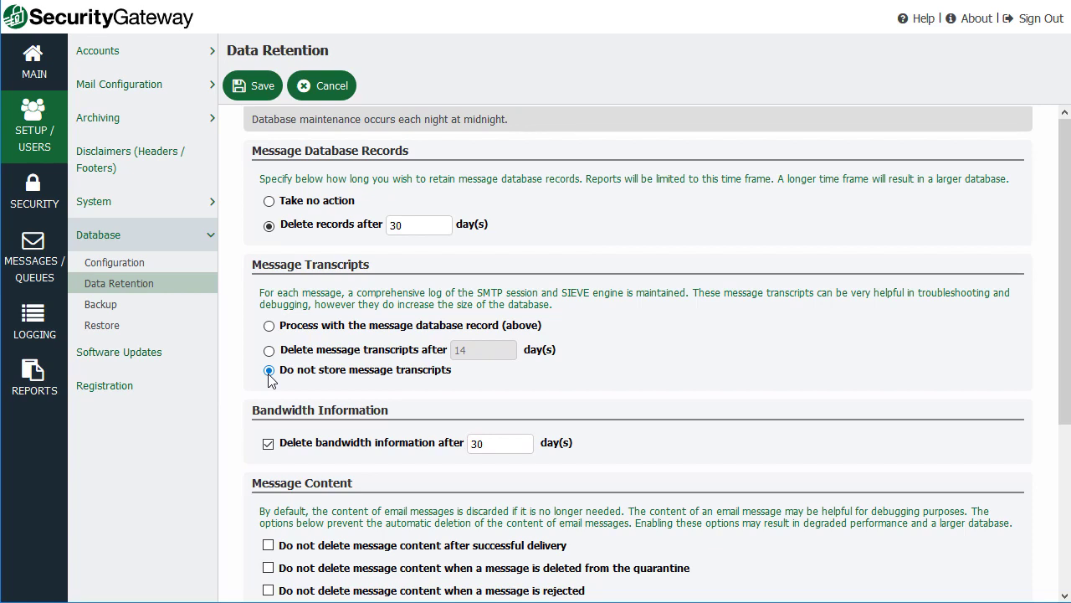
left_click(268, 326)
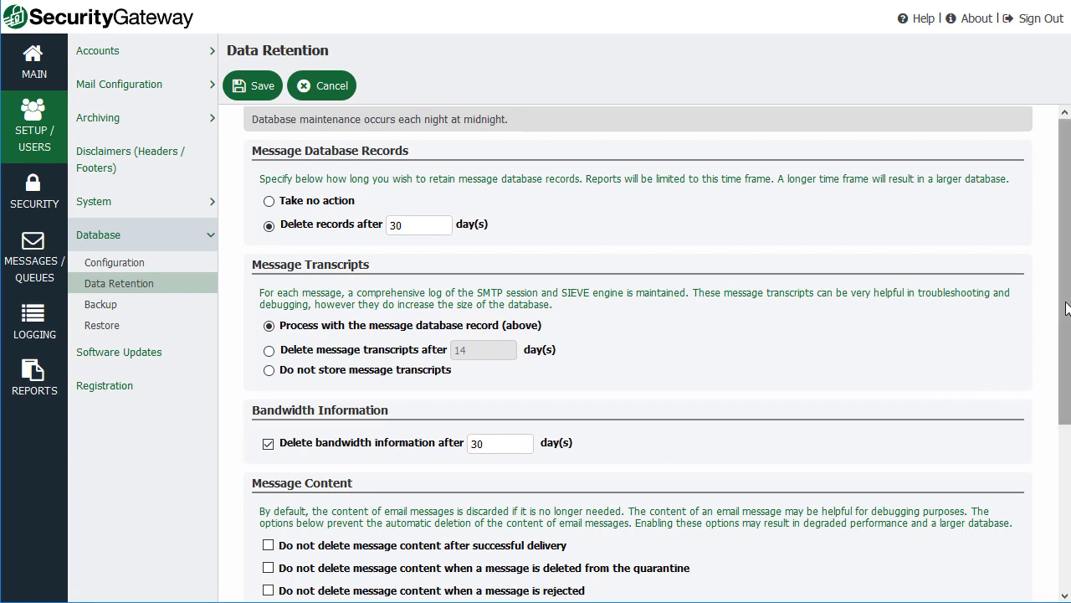
left_click_drag(1065, 311, 1068, 489)
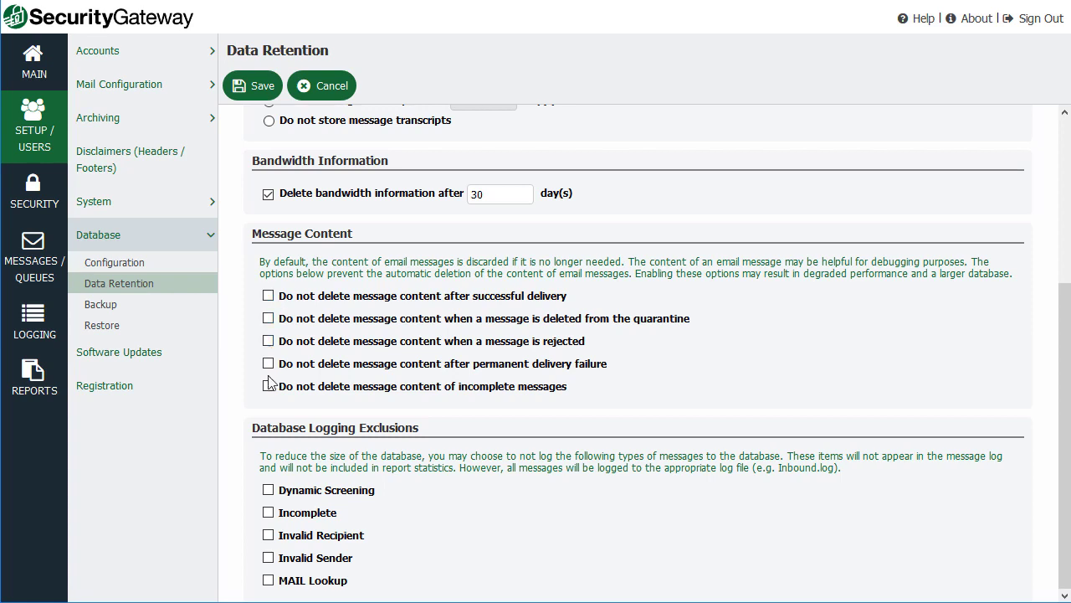
left_click(254, 92)
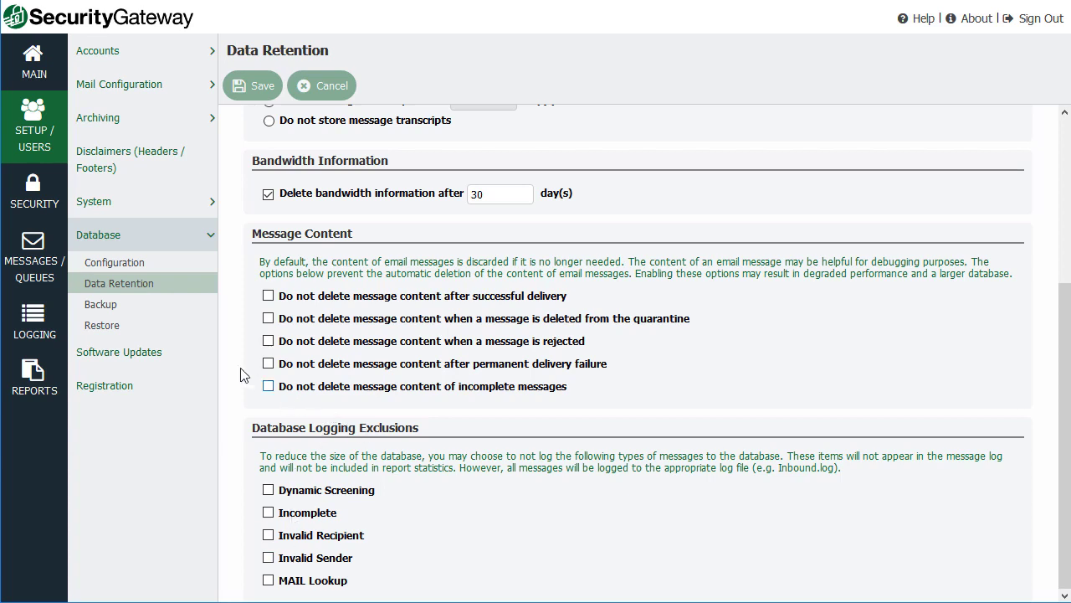
Open the log of all messages and show the details of the delivered message "Request from a Customer".
left_click(37, 261)
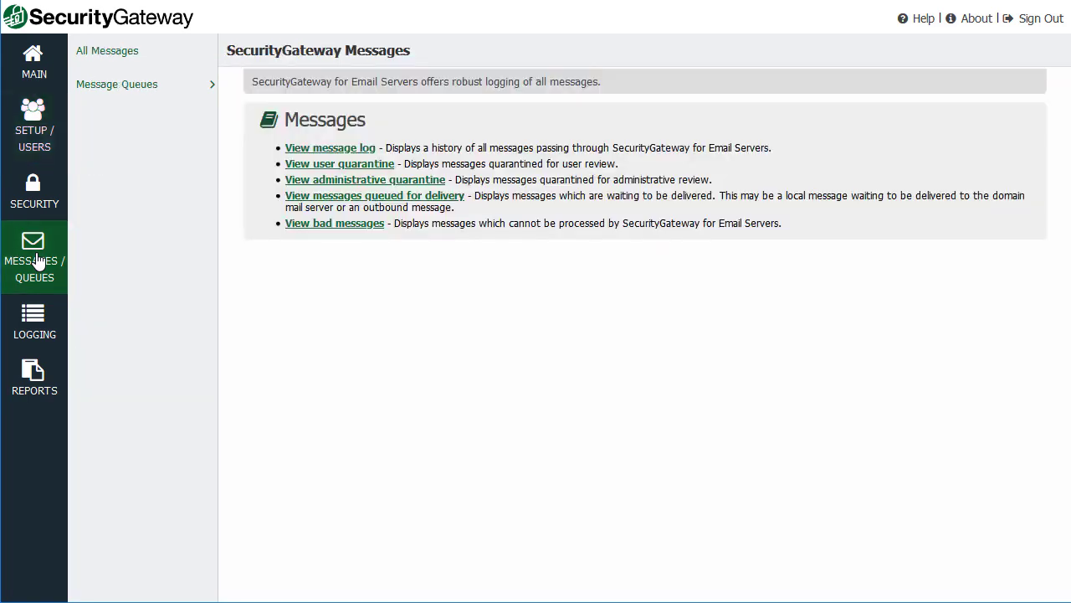
left_click(123, 64)
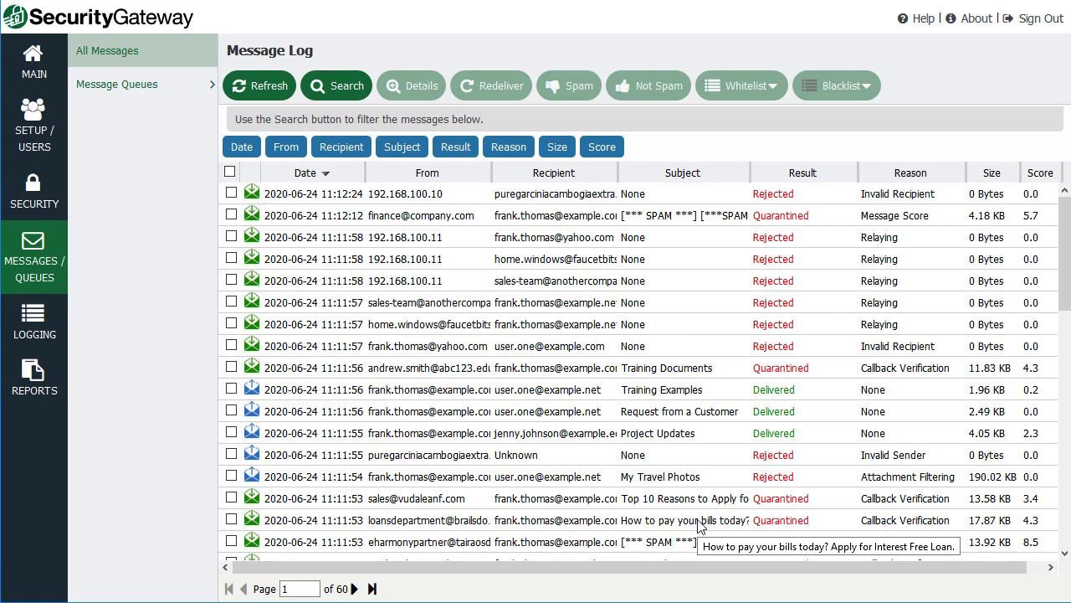
left_click(544, 415)
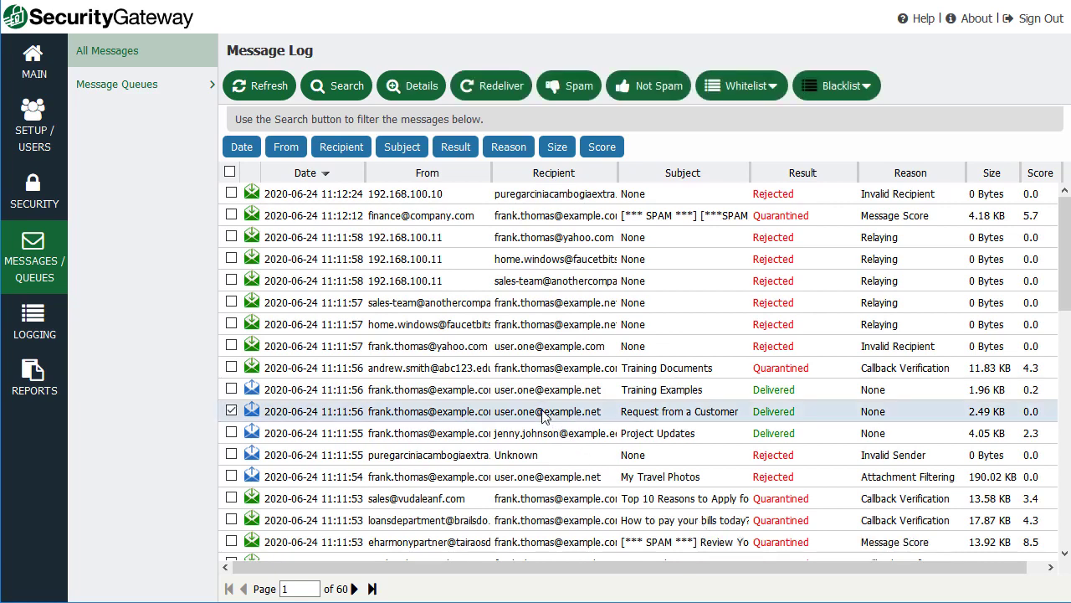
double_click(543, 415)
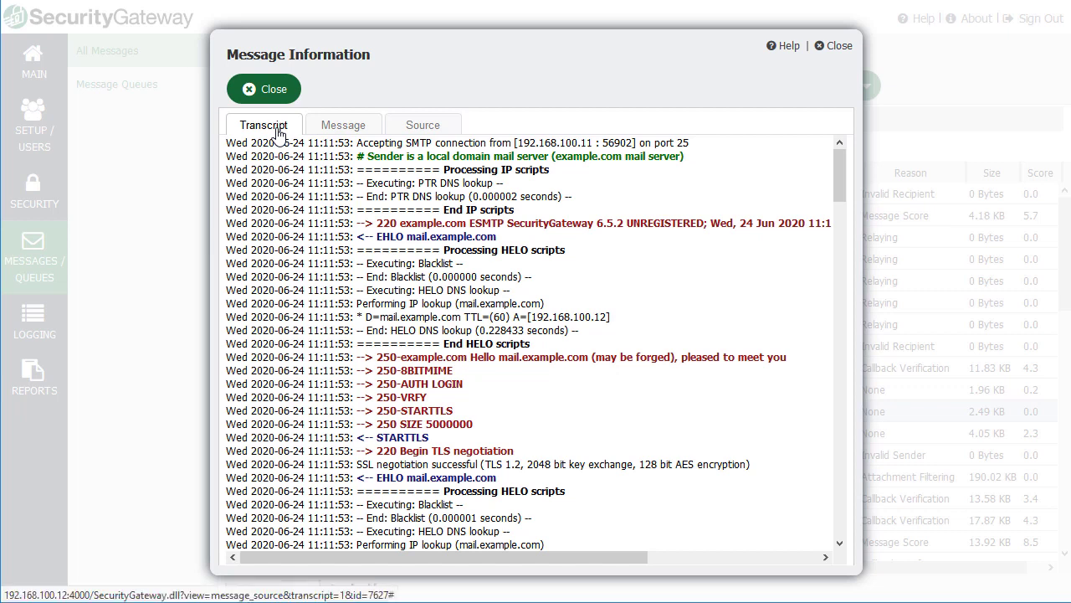
Examine the message's content, source and transcript, and close its information window.
left_click(342, 128)
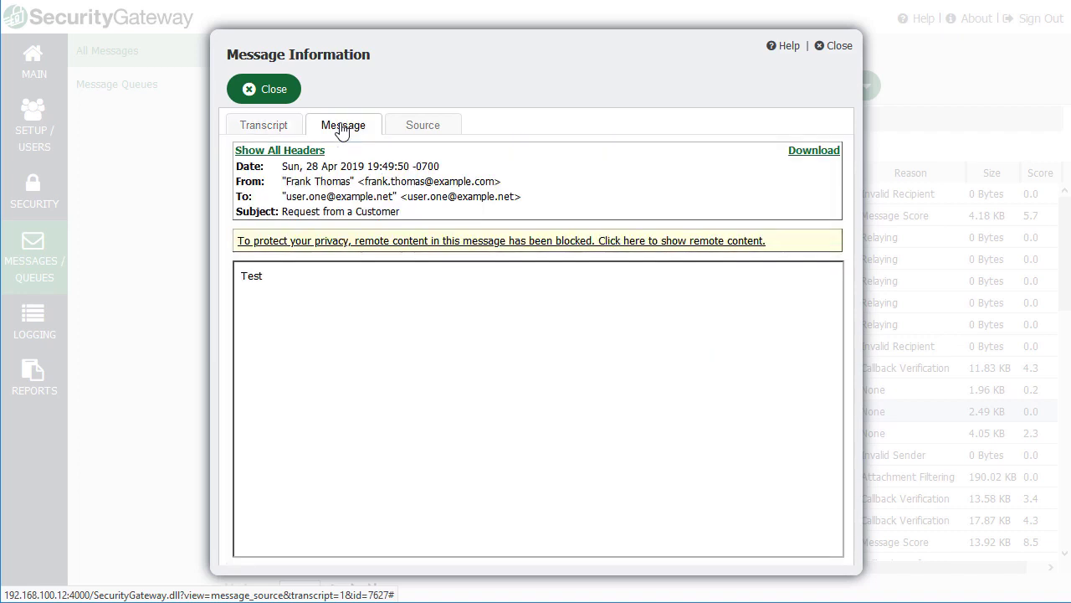
left_click(436, 127)
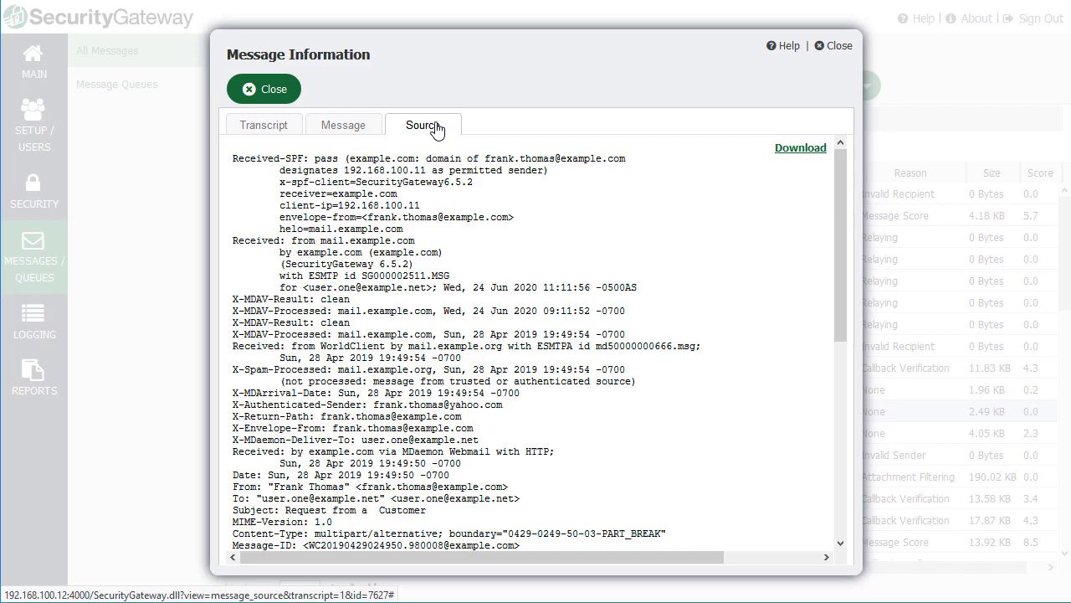
left_click(265, 128)
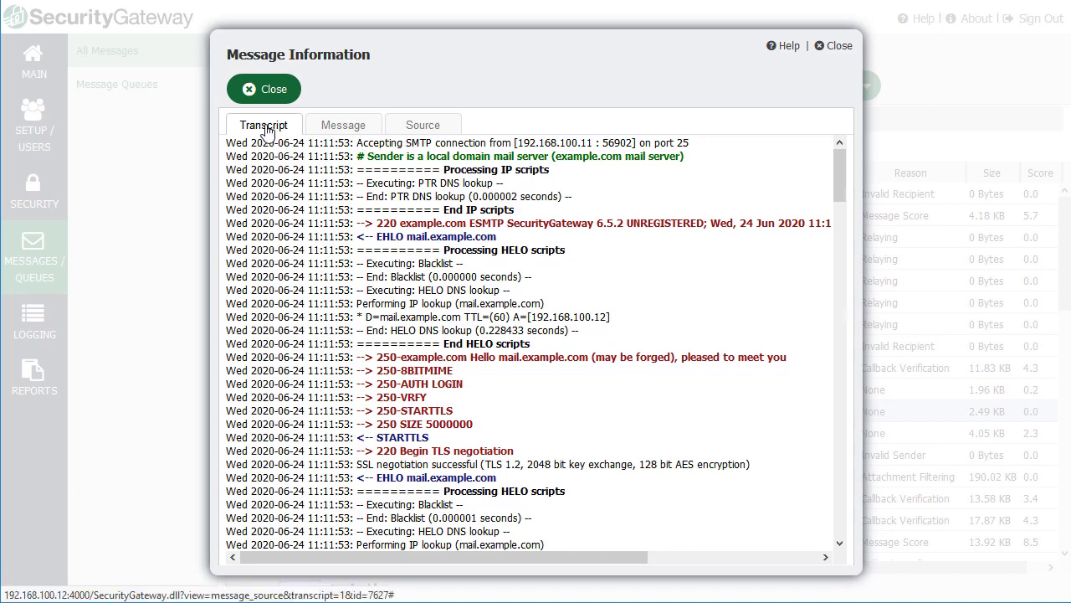
left_click(341, 130)
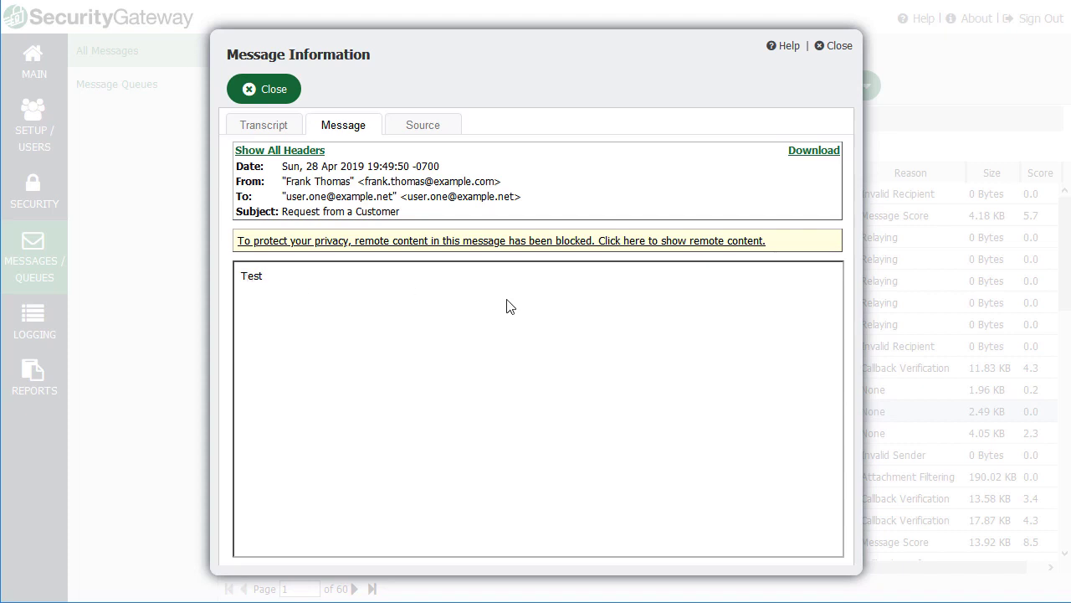
left_click(835, 45)
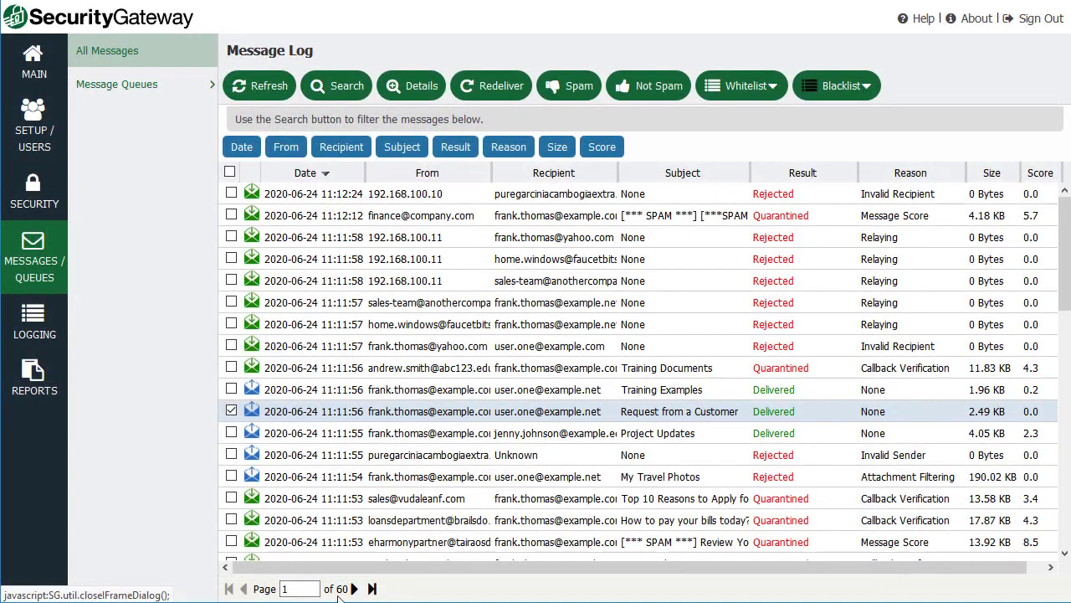
Check the content and source of the message "Test .net to .com" on page 60 of the log, and close its details.
left_click(354, 588)
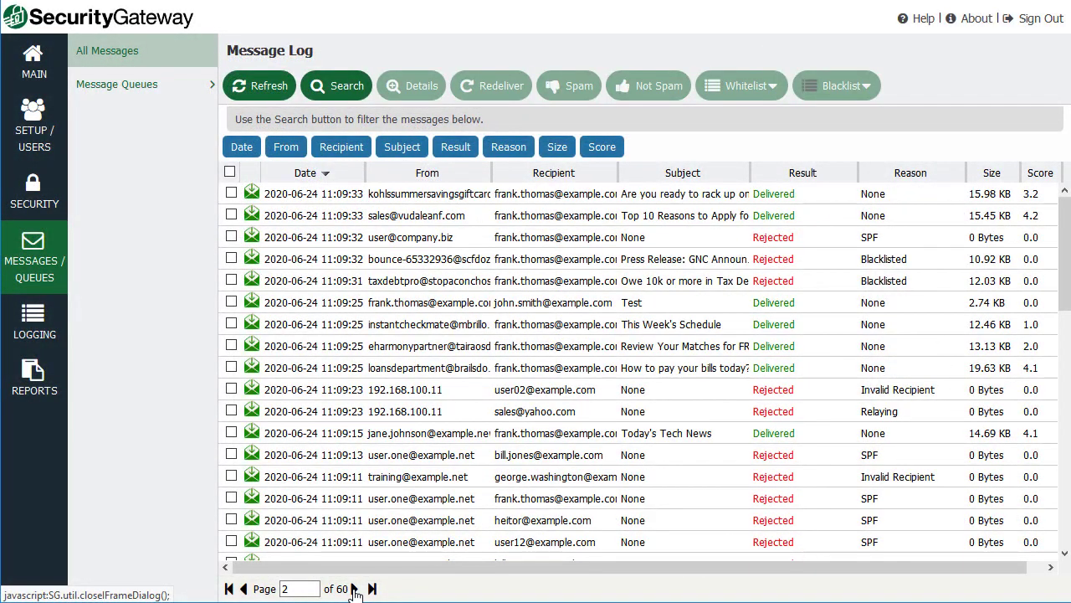
left_click(354, 588)
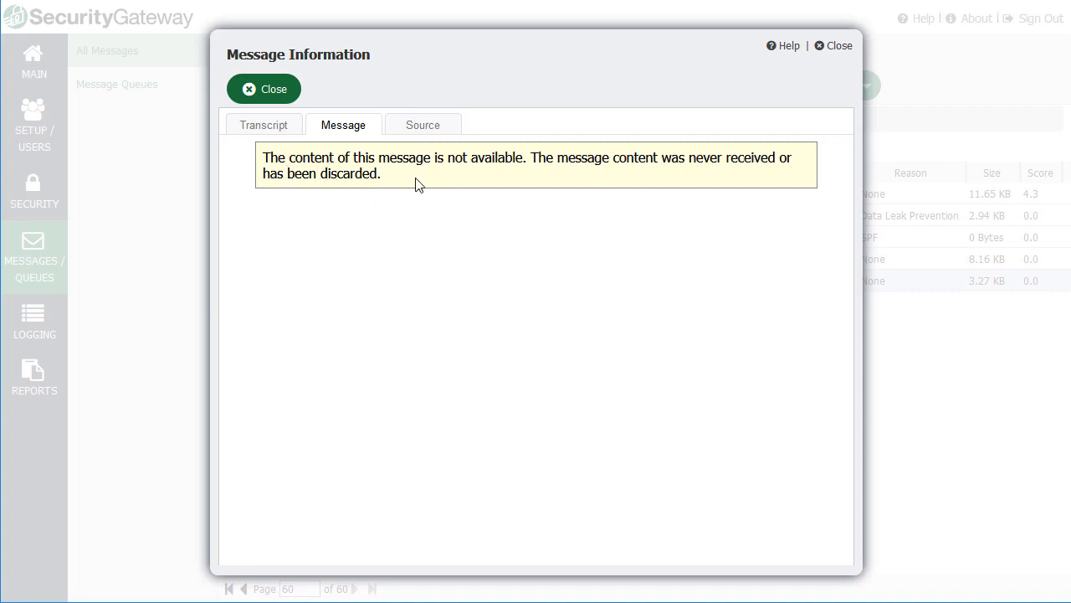
left_click(432, 131)
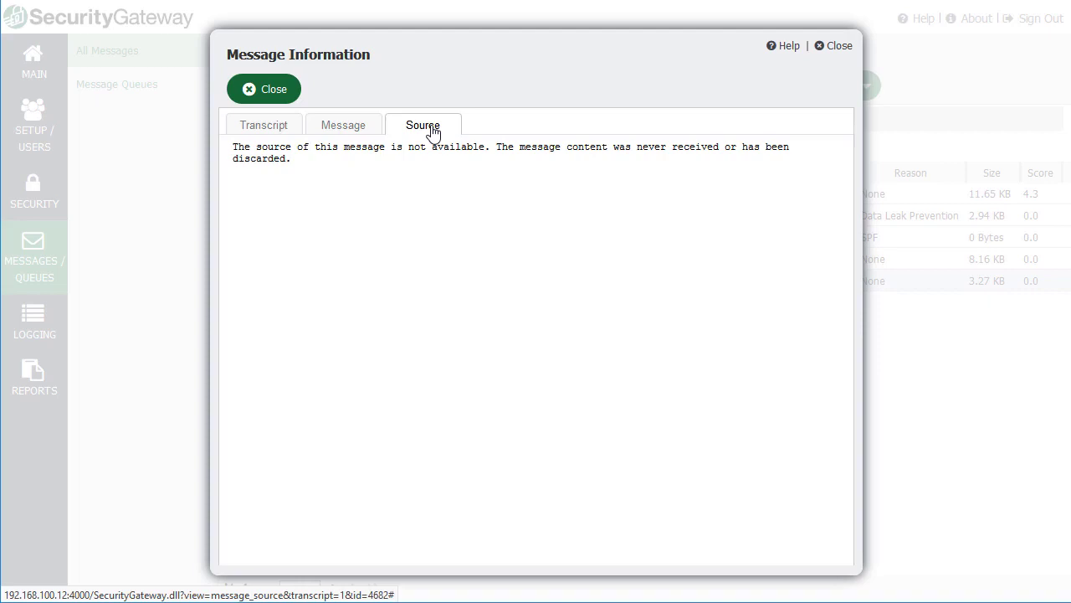
left_click(252, 94)
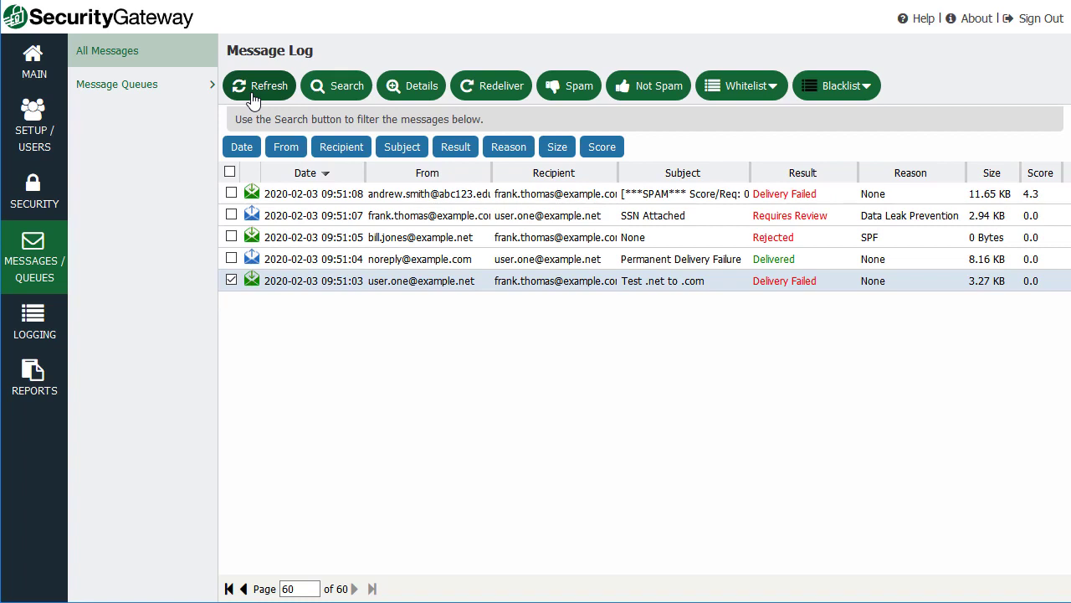
Reopen the Data Retention settings and review the record, transcript, message content and logging exclusion options.
left_click(34, 141)
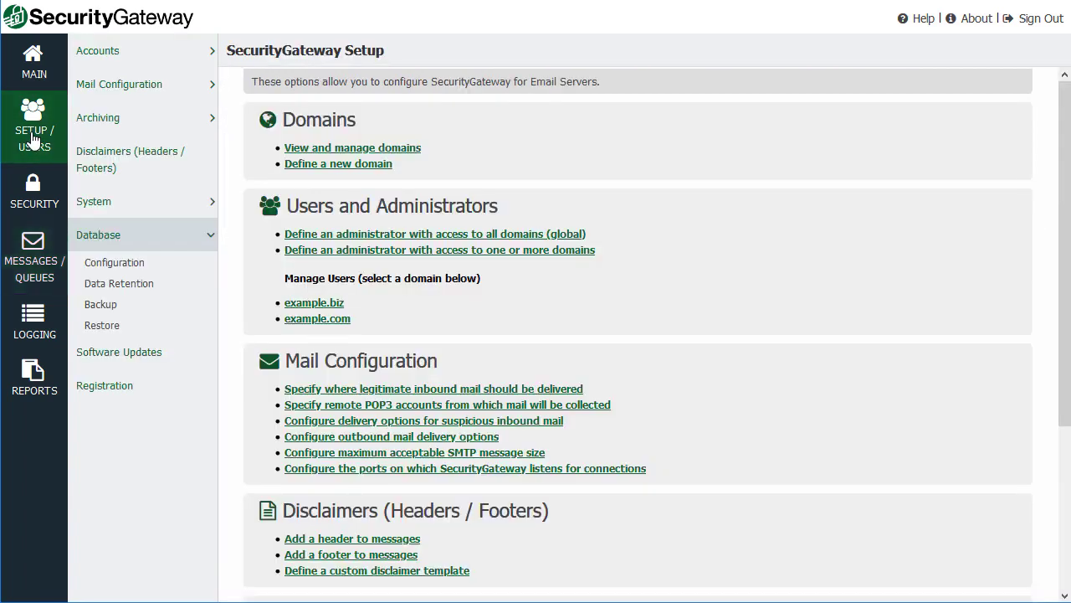
left_click(148, 288)
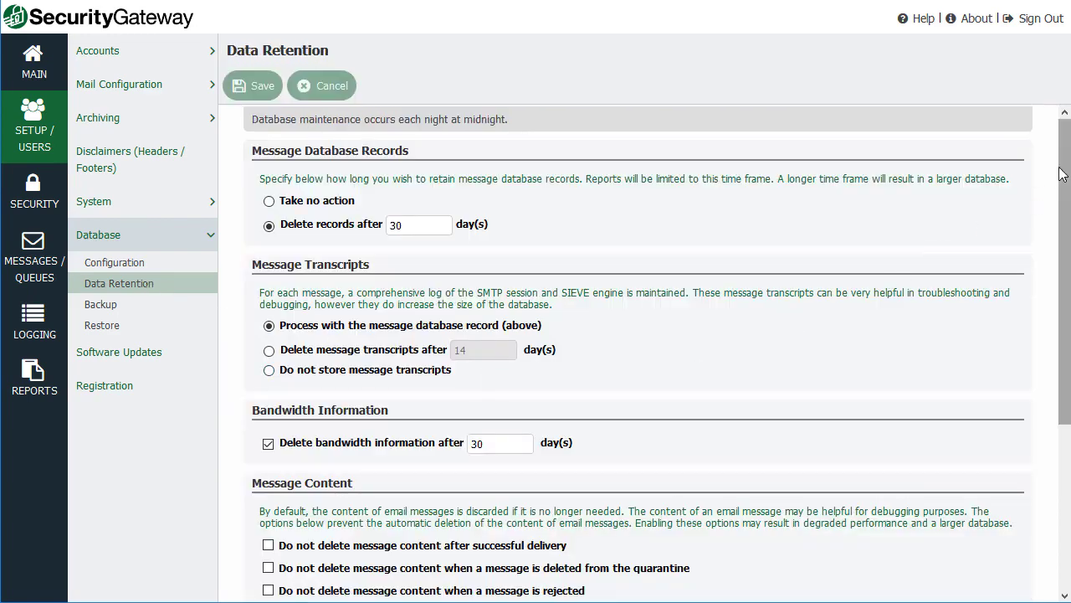
left_click_drag(1063, 182, 1063, 369)
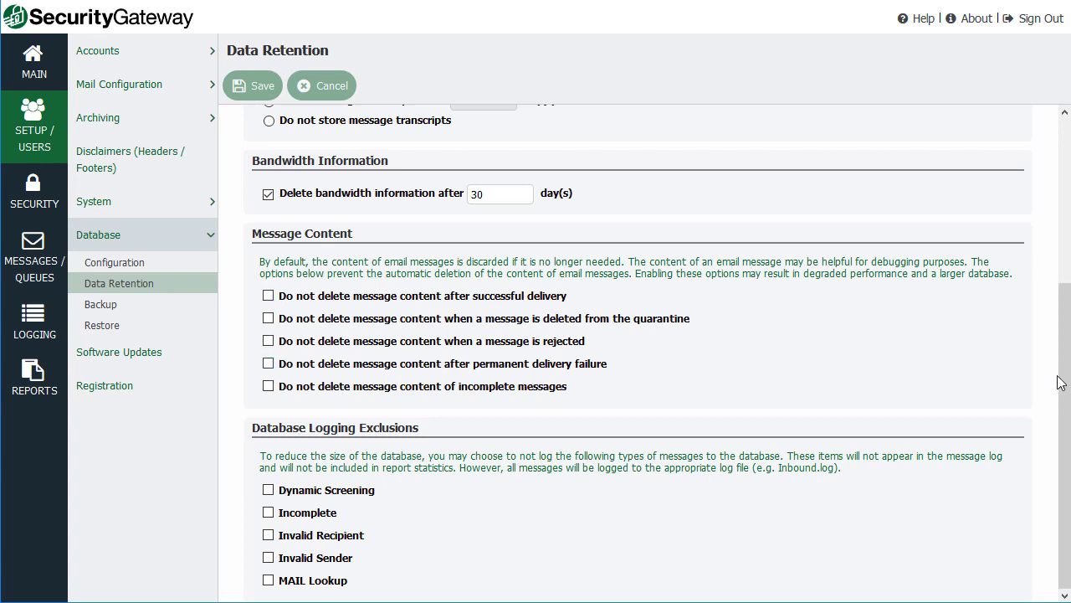
left_click_drag(1059, 380, 1056, 259)
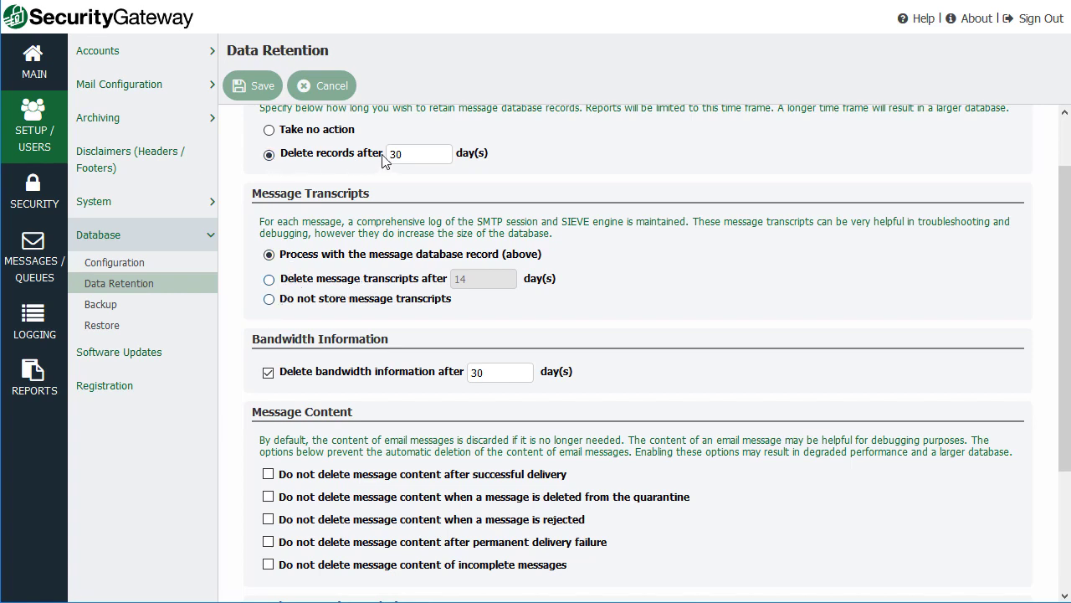
scroll(416, 185, "down", 3)
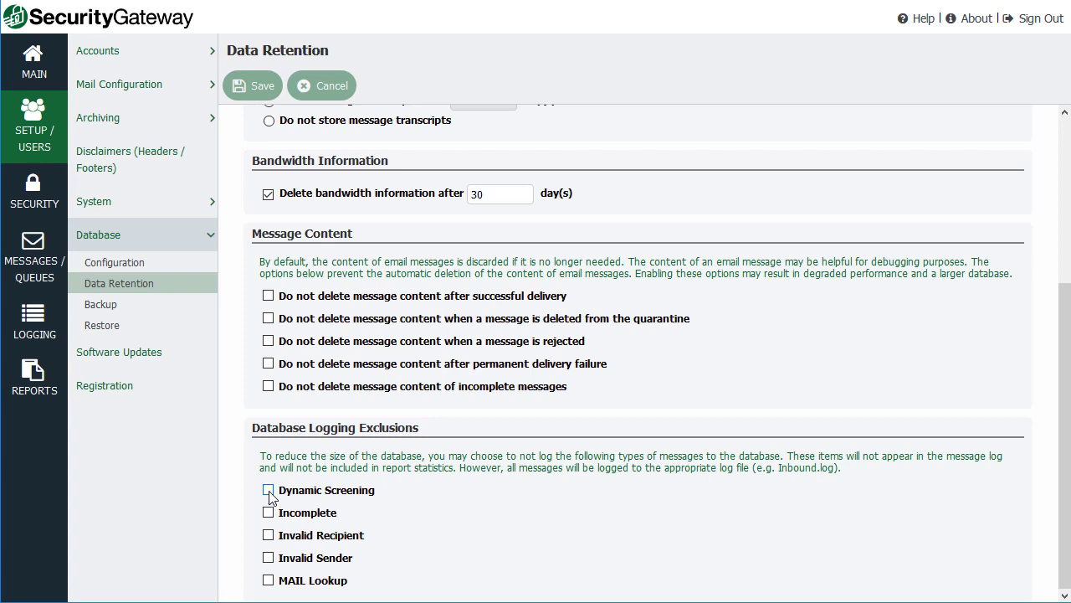
Exclude Dynamic Screening, Incomplete, Invalid Recipient, Invalid Sender and MAIL Lookup messages from database logging.
left_click(267, 490)
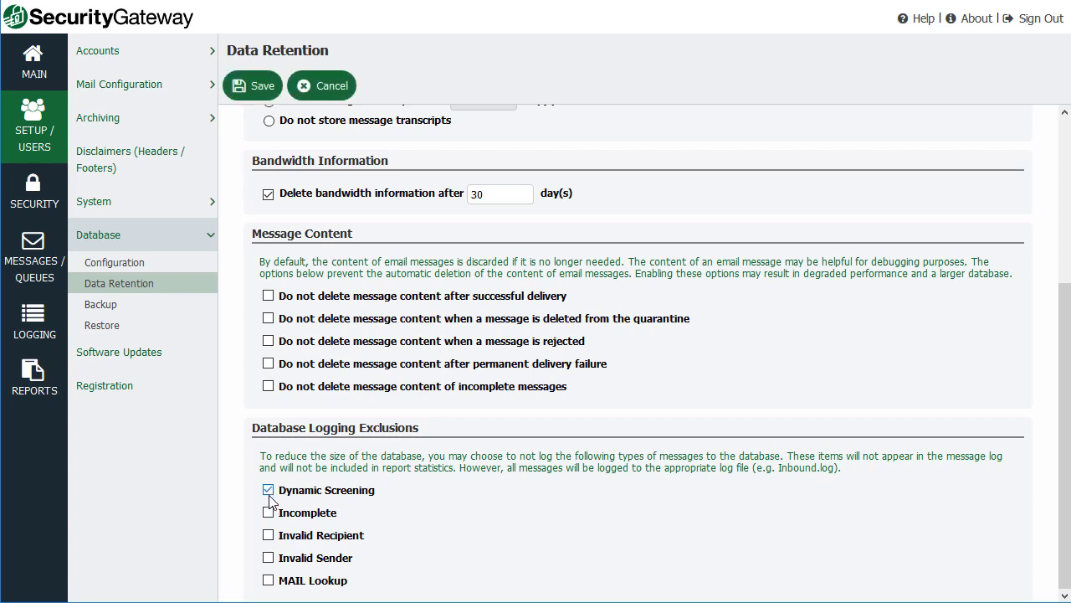
left_click(268, 513)
left_click(268, 557)
left_click(268, 581)
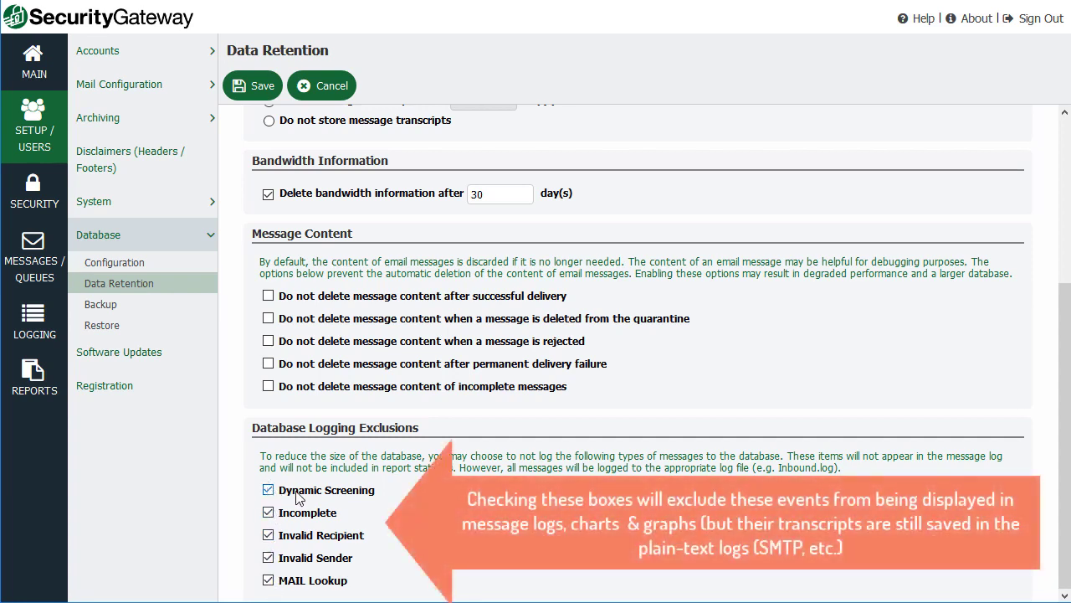
Clear all five database logging exclusions, from Dynamic Screening through MAIL Lookup.
left_click(269, 491)
left_click(268, 491)
left_click(269, 491)
left_click(269, 513)
left_click(268, 536)
left_click(269, 558)
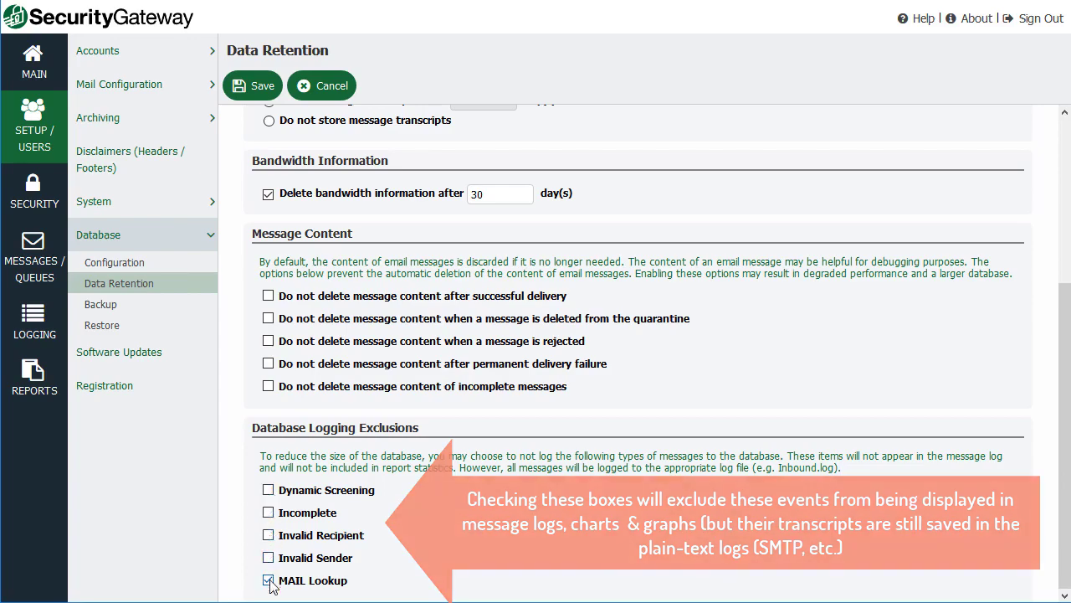
left_click(268, 581)
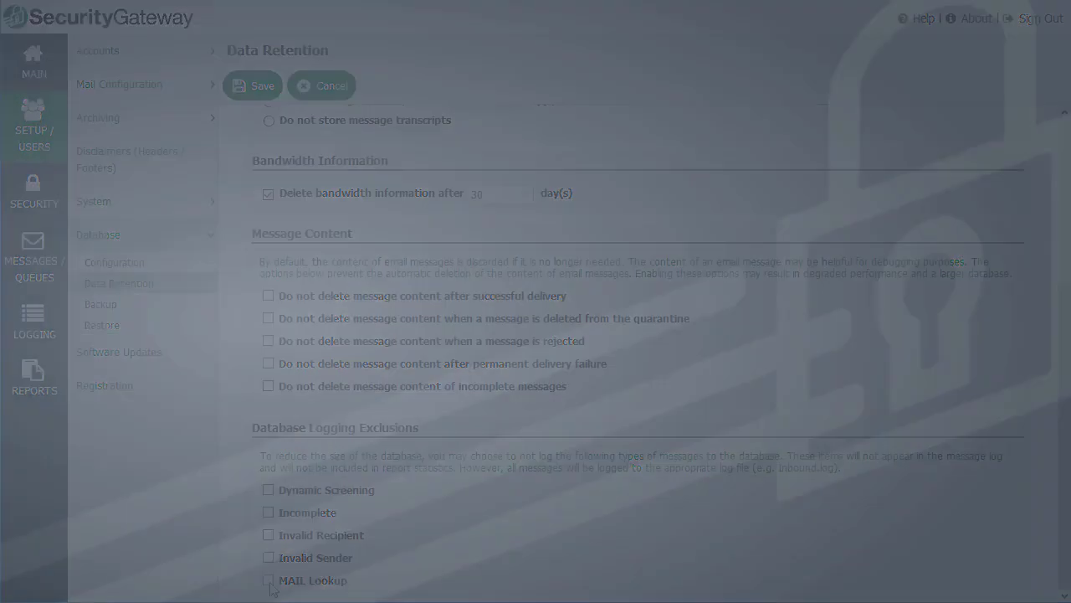